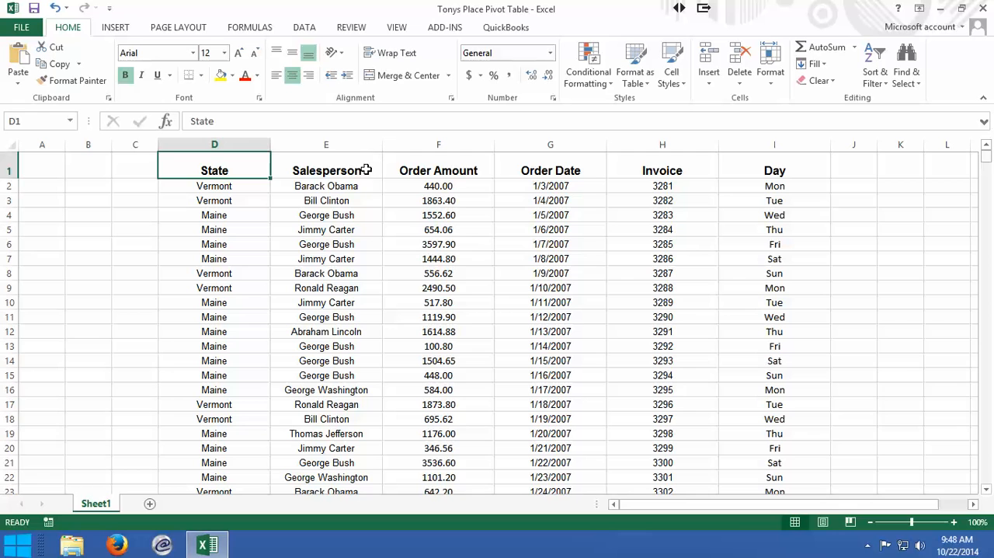
- Review the sales data's column headings from State through Day in row 1
{"action": "left_click", "coordinate": [357, 244]}
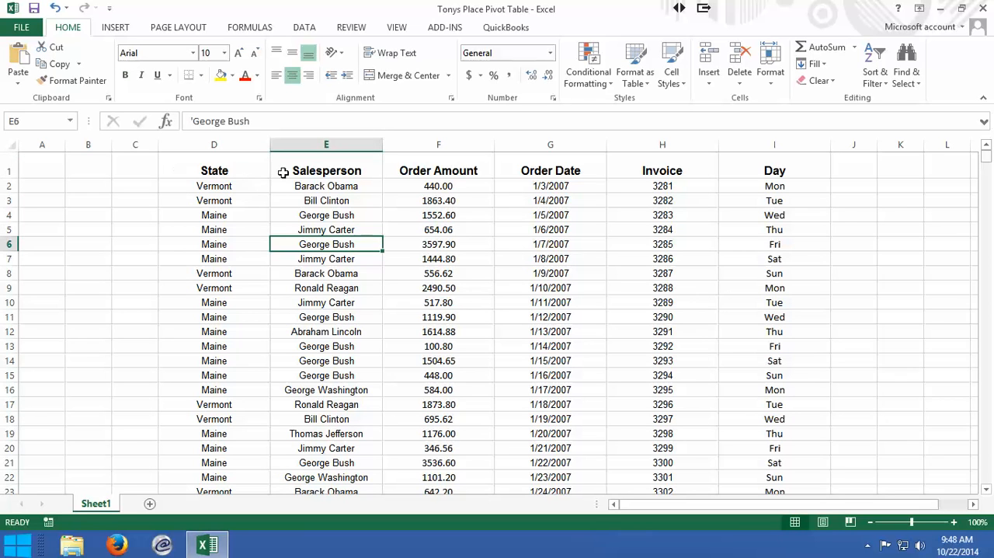
{"action": "left_click", "coordinate": [237, 167]}
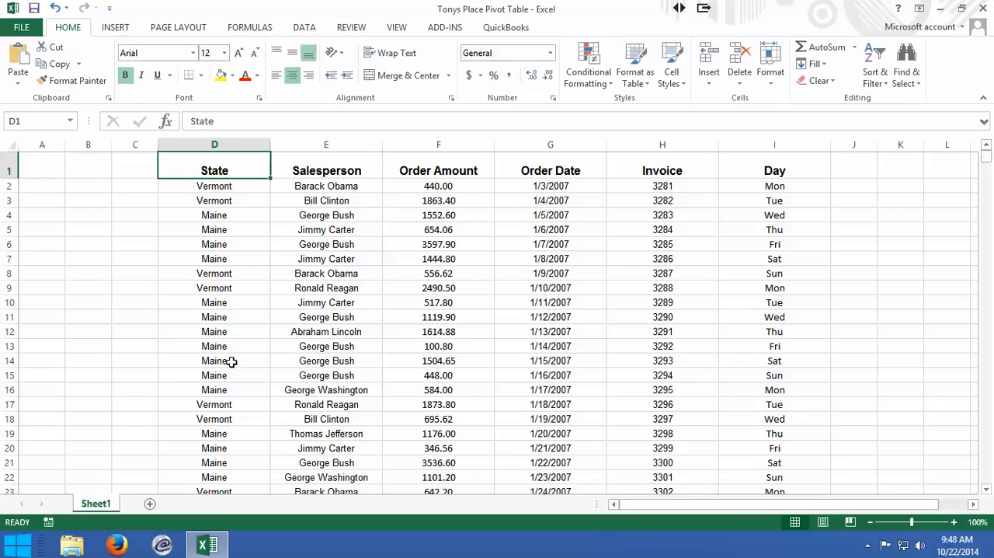
{"action": "left_click", "coordinate": [332, 168]}
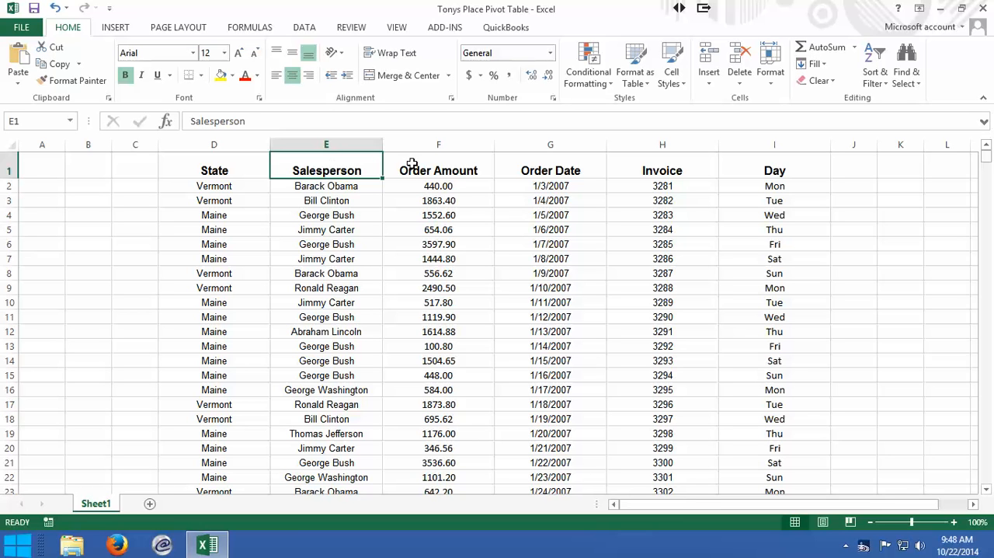
{"action": "left_click", "coordinate": [436, 170]}
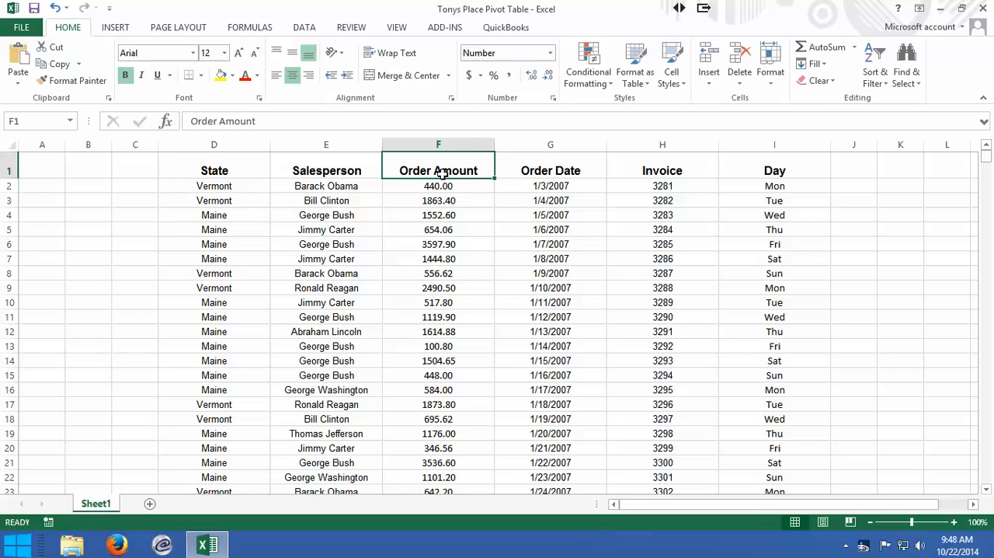
{"action": "left_click", "coordinate": [549, 160]}
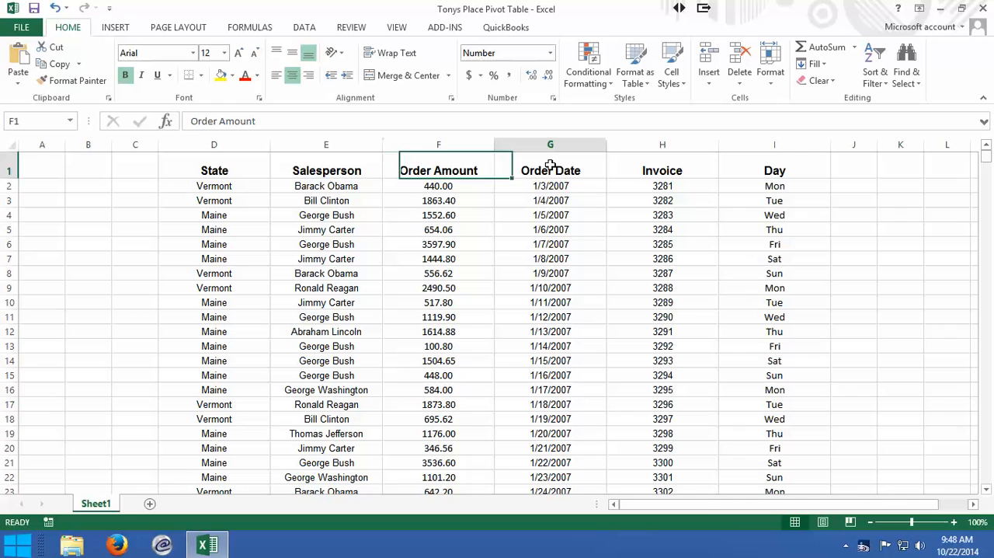
{"action": "left_click", "coordinate": [682, 171]}
{"action": "left_click", "coordinate": [780, 169]}
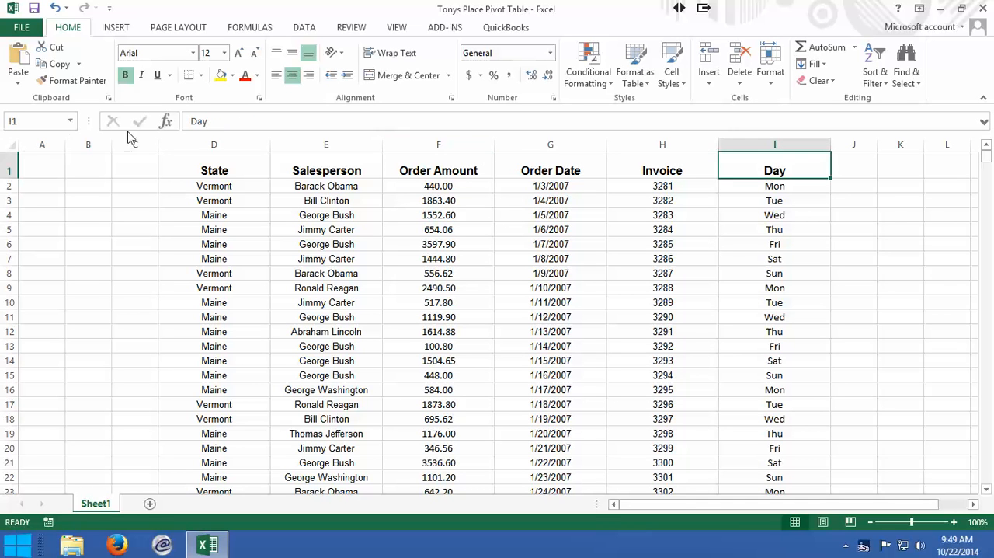
- Create a pivot table from the range Sheet1!$D$1:$I$800 on a new worksheet
{"action": "left_click", "coordinate": [211, 173]}
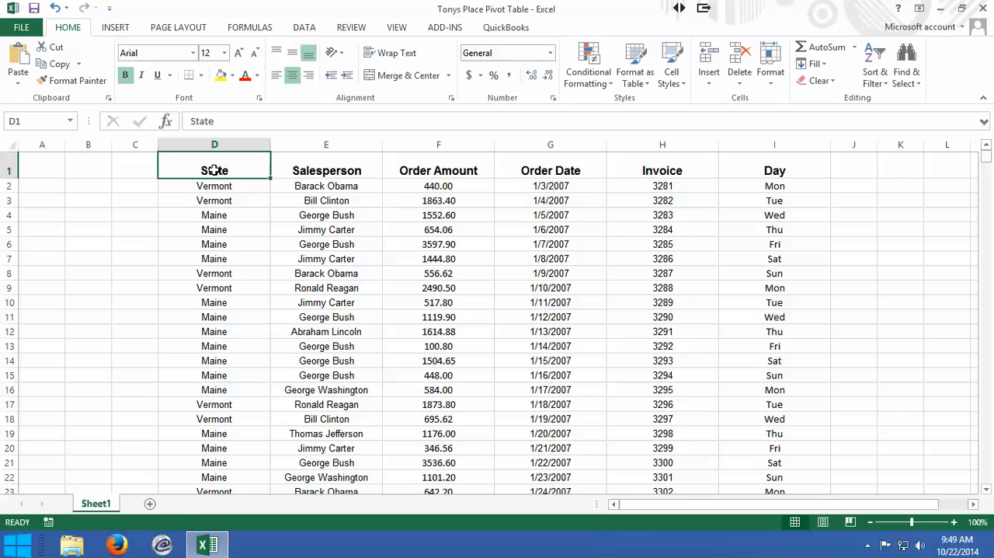
{"action": "left_click", "coordinate": [115, 28]}
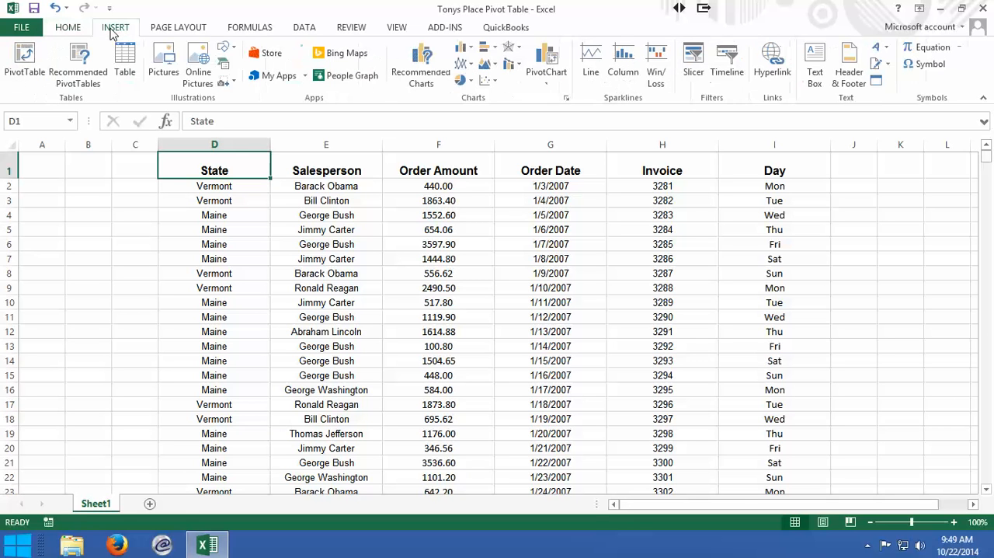
{"action": "left_click", "coordinate": [23, 60]}
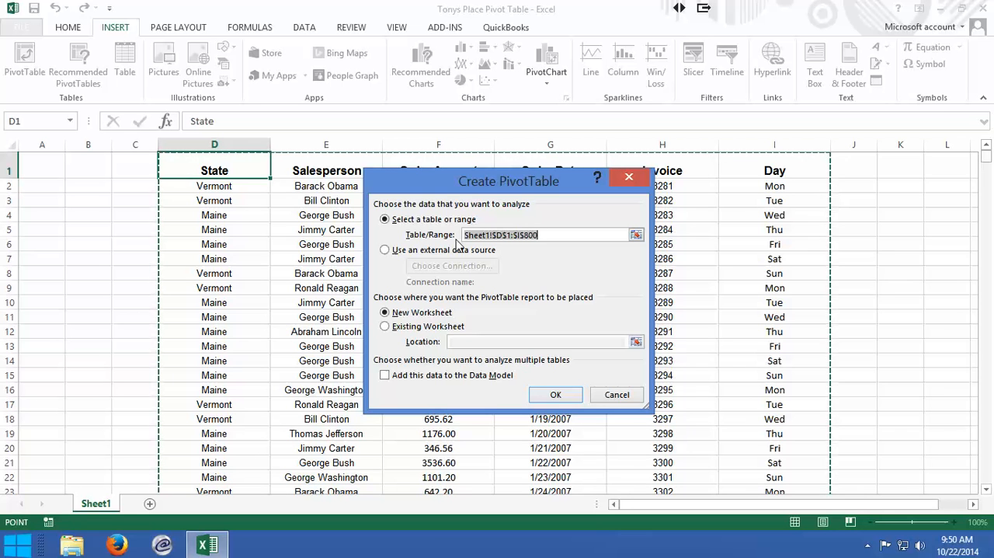
{"action": "left_click", "coordinate": [558, 396]}
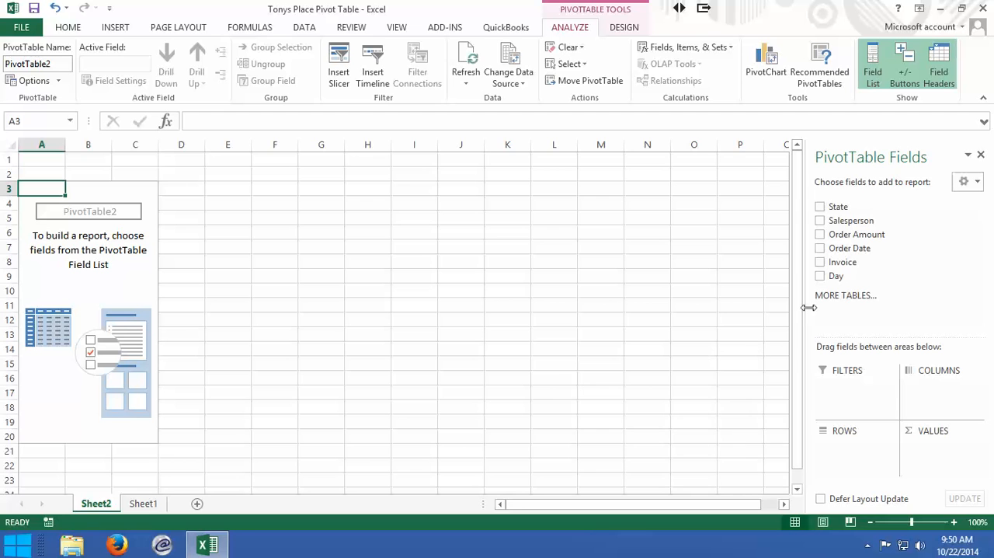
- Lay out the pivot table with State as columns, Salesperson as rows and the sum of Order Amount as values
{"action": "left_click_drag", "start_coordinate": [808, 308], "coordinate": [591, 315]}
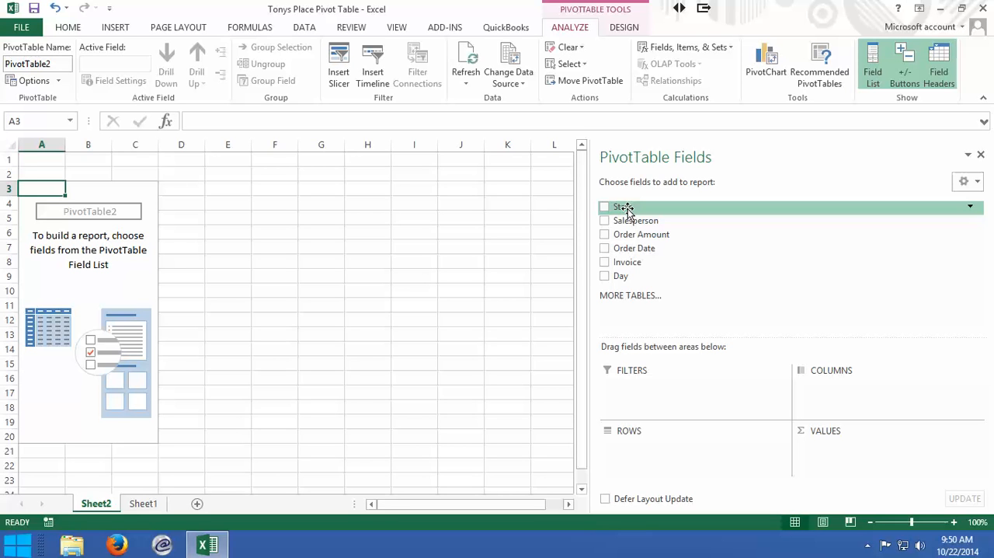
{"action": "left_click_drag", "start_coordinate": [626, 210], "coordinate": [814, 395]}
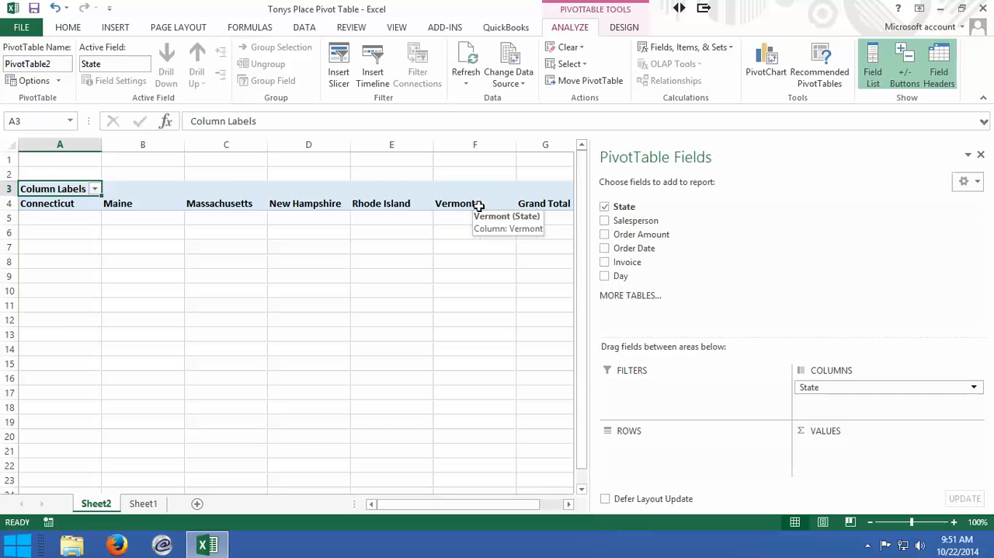
{"action": "left_click", "coordinate": [605, 221]}
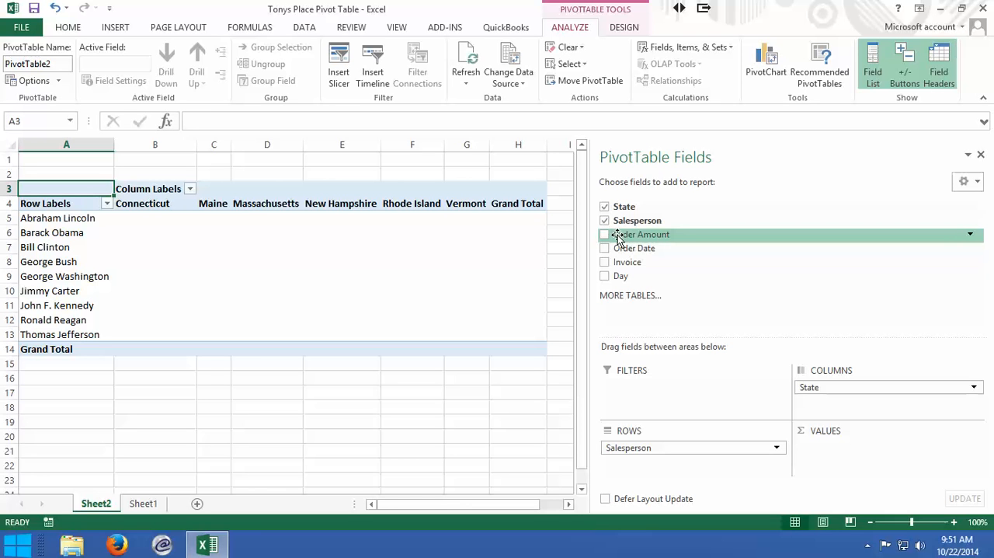
{"action": "left_click_drag", "start_coordinate": [618, 237], "coordinate": [838, 450]}
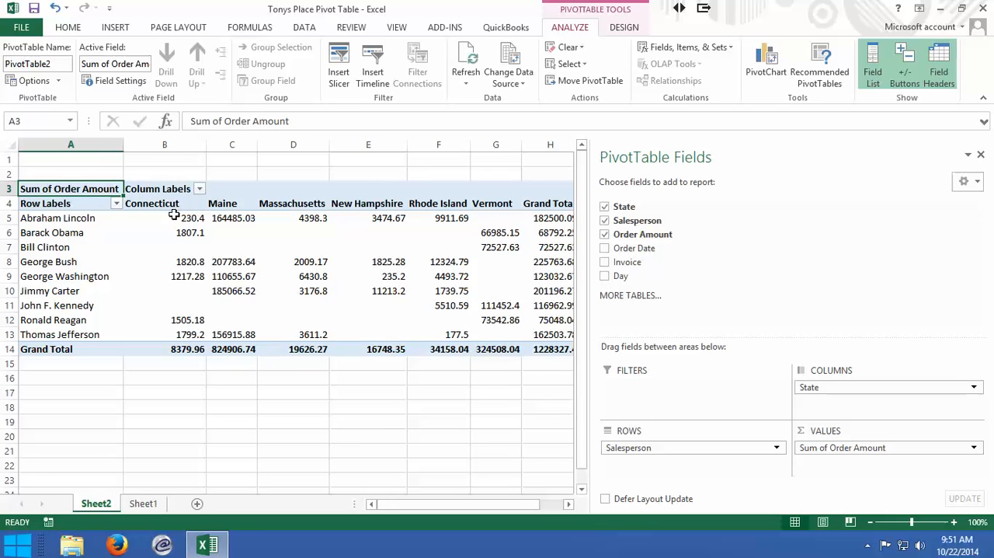
- Center-align all order amounts and grand totals in the pivot table, cells B5:H14
{"action": "mouse_move", "coordinate": [137, 218]}
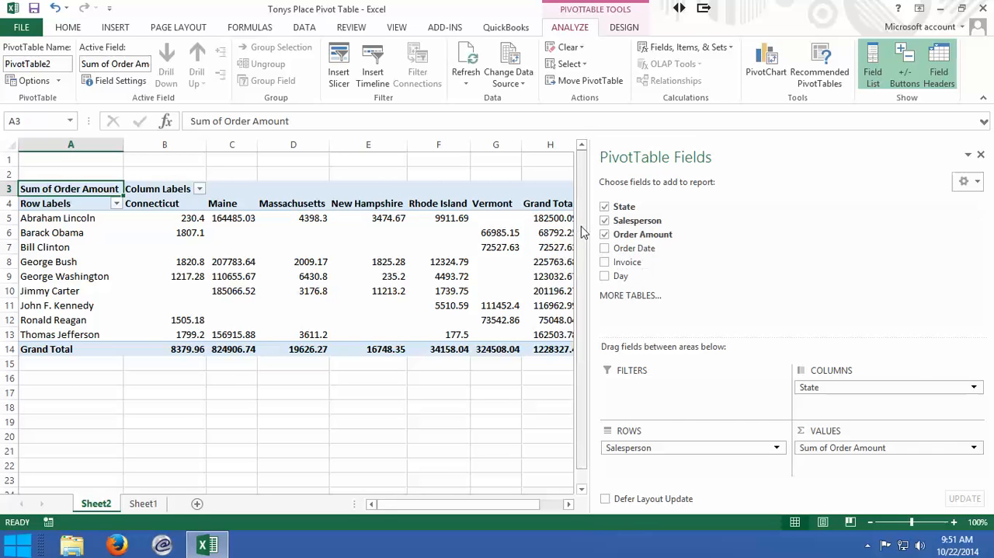
{"action": "left_click_drag", "start_coordinate": [587, 235], "coordinate": [731, 251]}
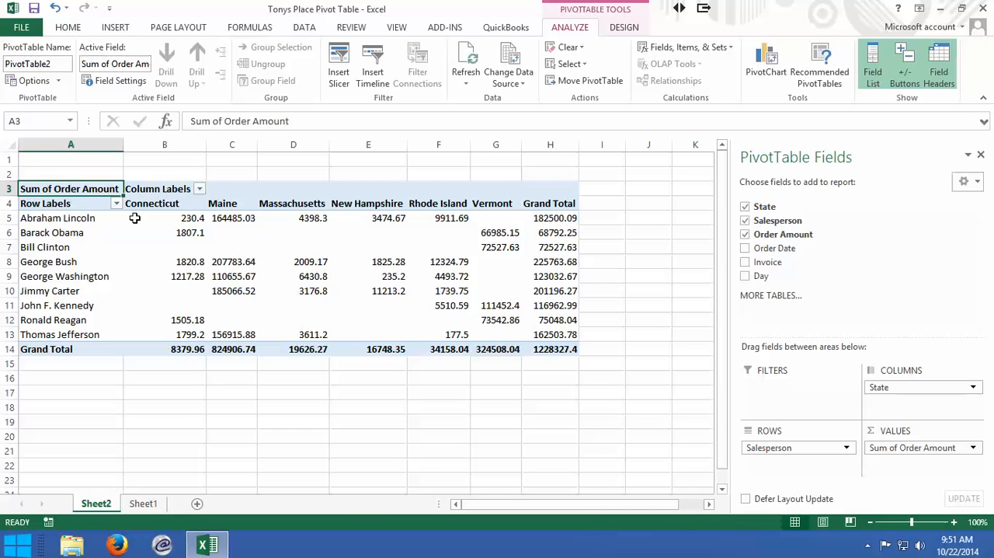
{"action": "left_click_drag", "start_coordinate": [134, 219], "coordinate": [560, 349]}
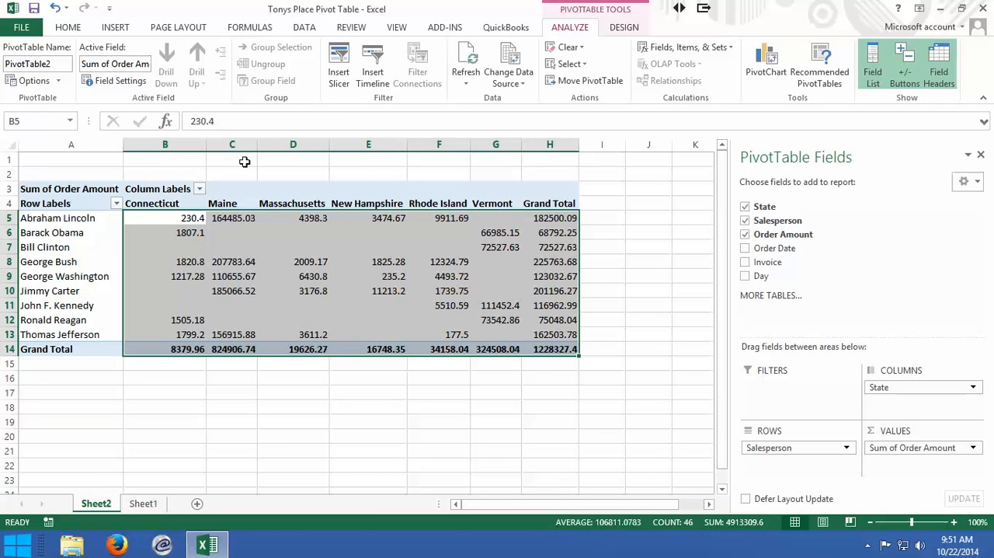
{"action": "left_click", "coordinate": [67, 28]}
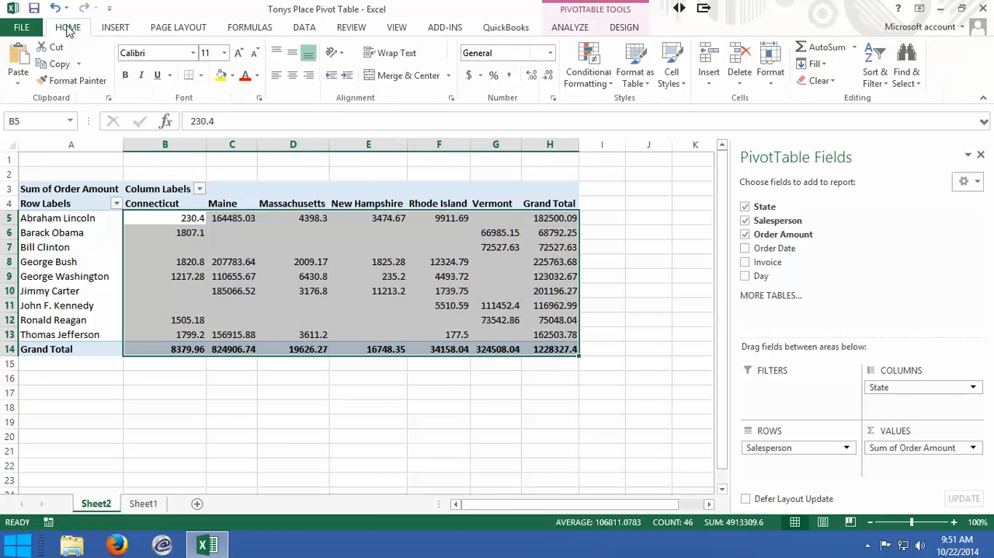
{"action": "left_click", "coordinate": [293, 76]}
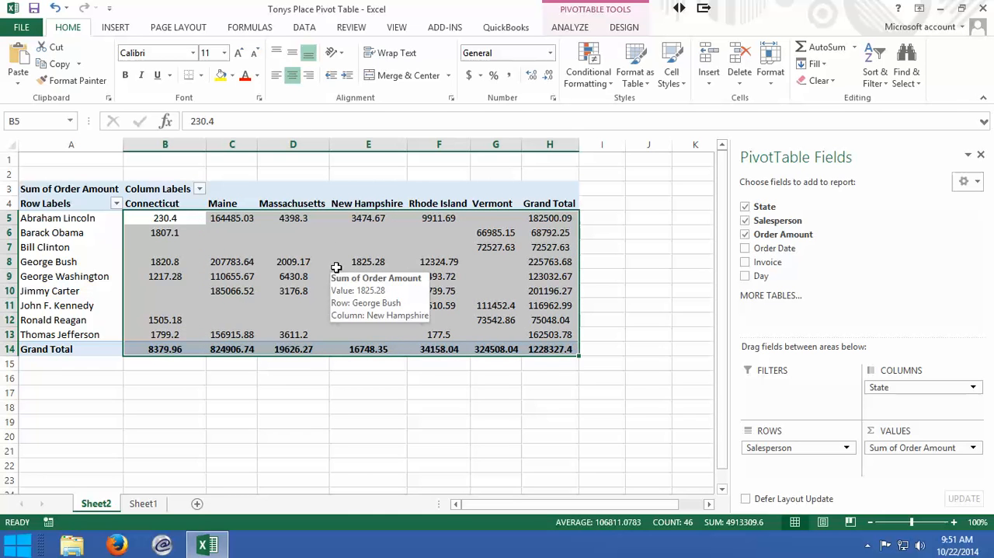
{"action": "left_click", "coordinate": [235, 261]}
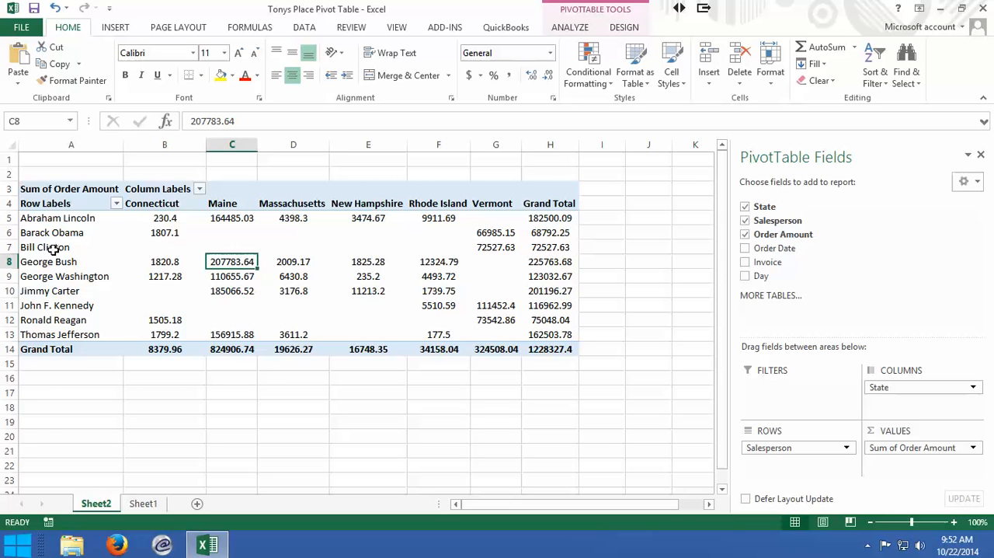
- Filter the pivot table's salespeople to show only Barack Obama, George Washington and Jimmy Carter
{"action": "left_click", "coordinate": [116, 203]}
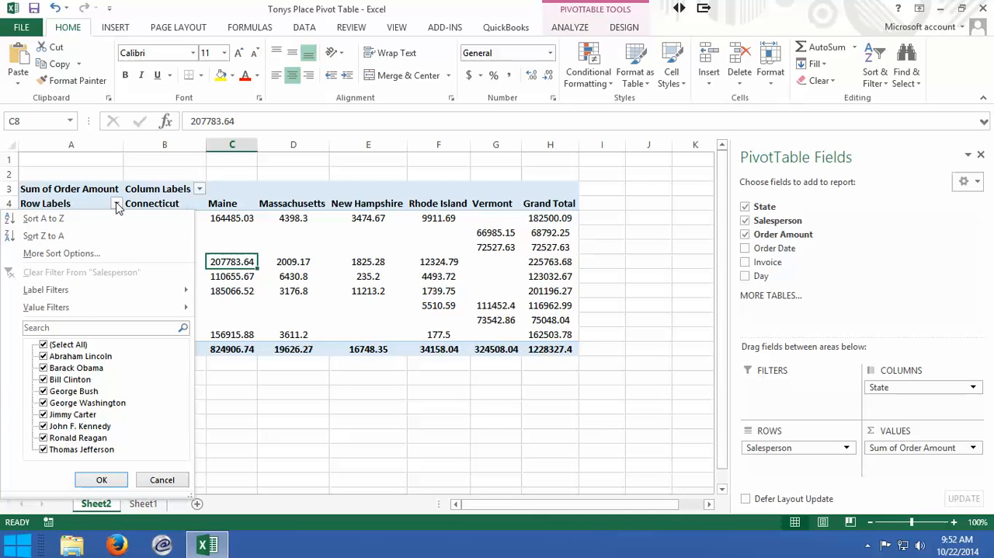
{"action": "left_click", "coordinate": [43, 344]}
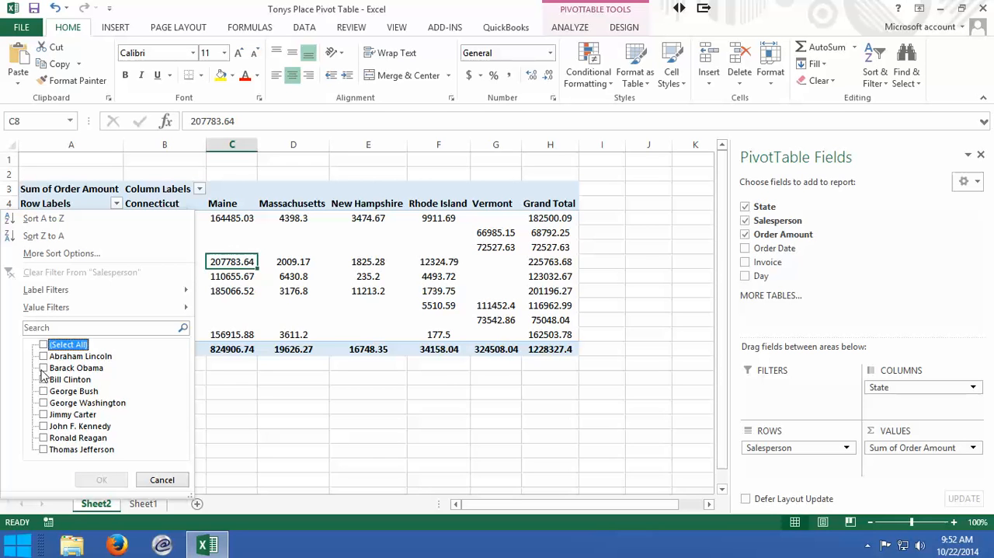
{"action": "left_click", "coordinate": [43, 368]}
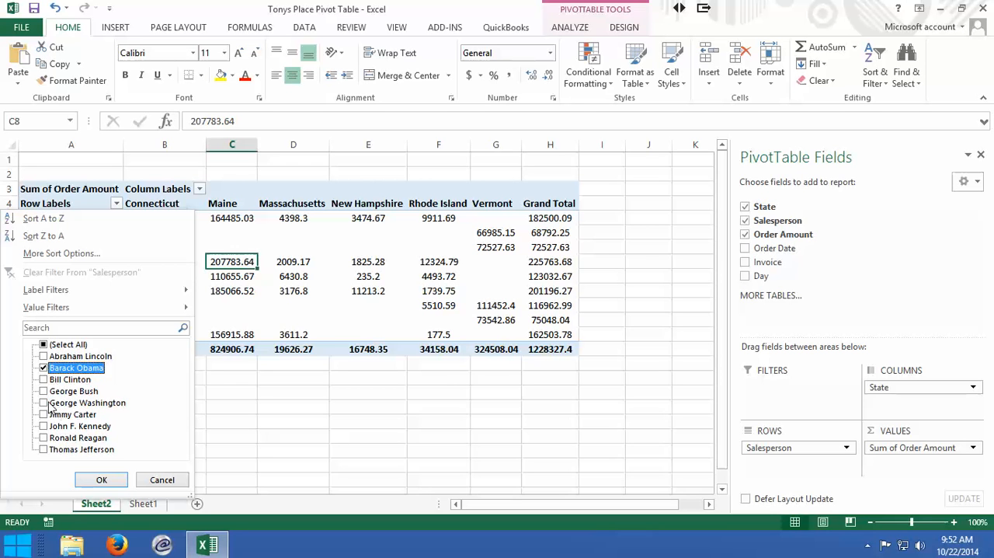
{"action": "left_click", "coordinate": [43, 403]}
{"action": "left_click", "coordinate": [44, 414]}
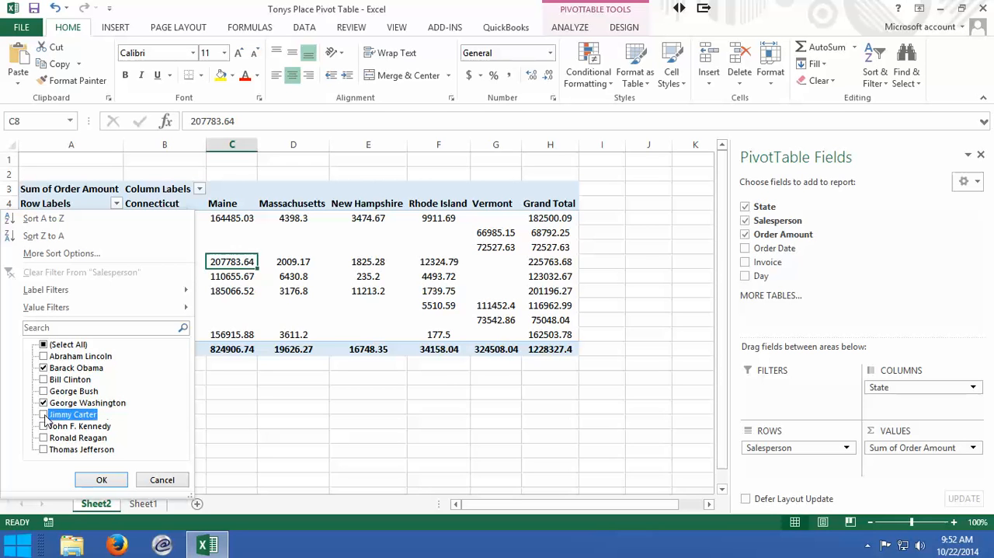
{"action": "left_click", "coordinate": [101, 480]}
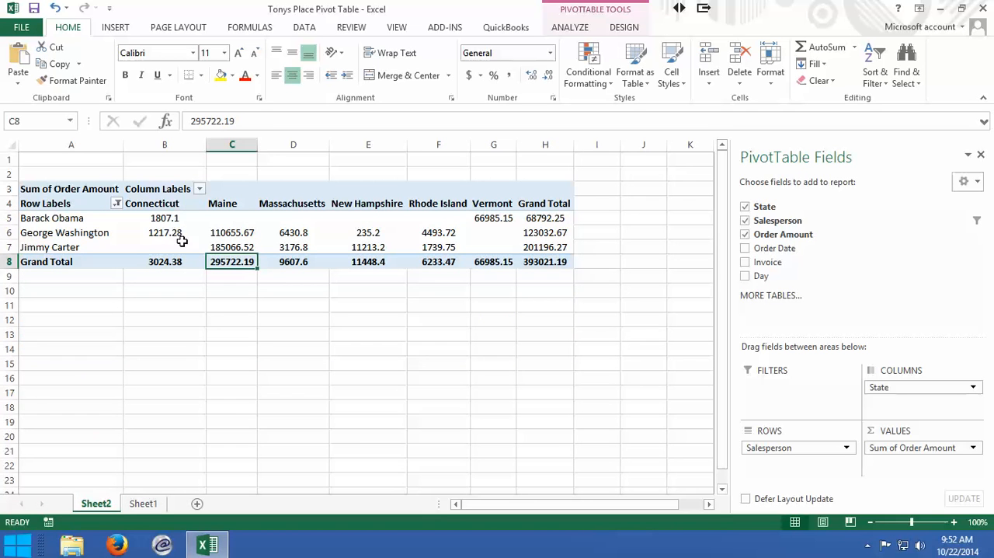
{"action": "mouse_move", "coordinate": [290, 239]}
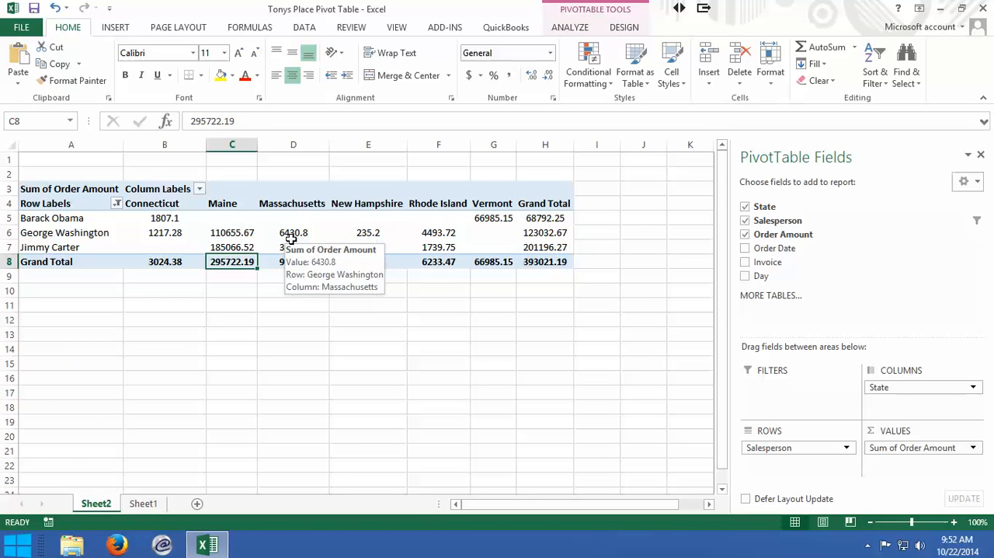
- Restore all salespeople in the pivot table's row labels filter
{"action": "left_click", "coordinate": [116, 203]}
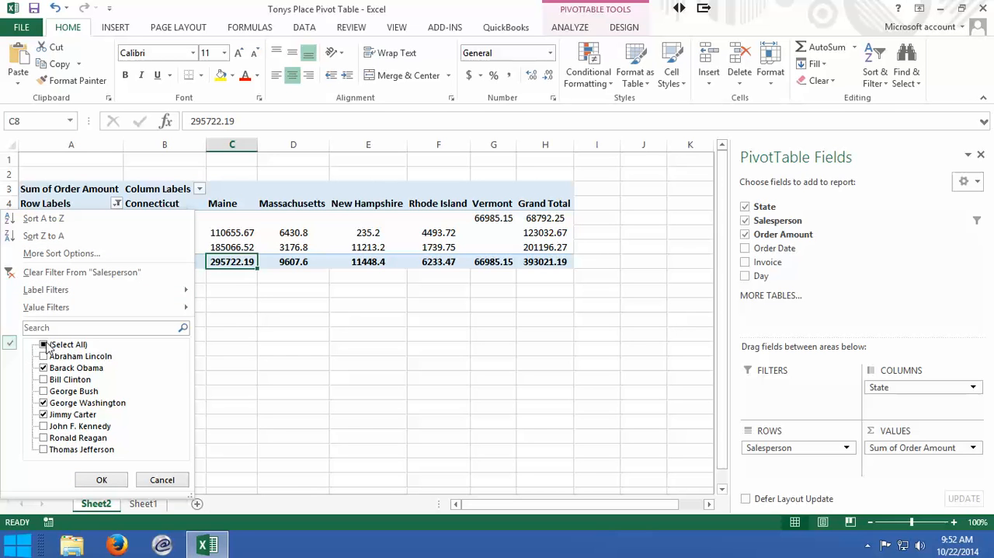
{"action": "left_click", "coordinate": [44, 345]}
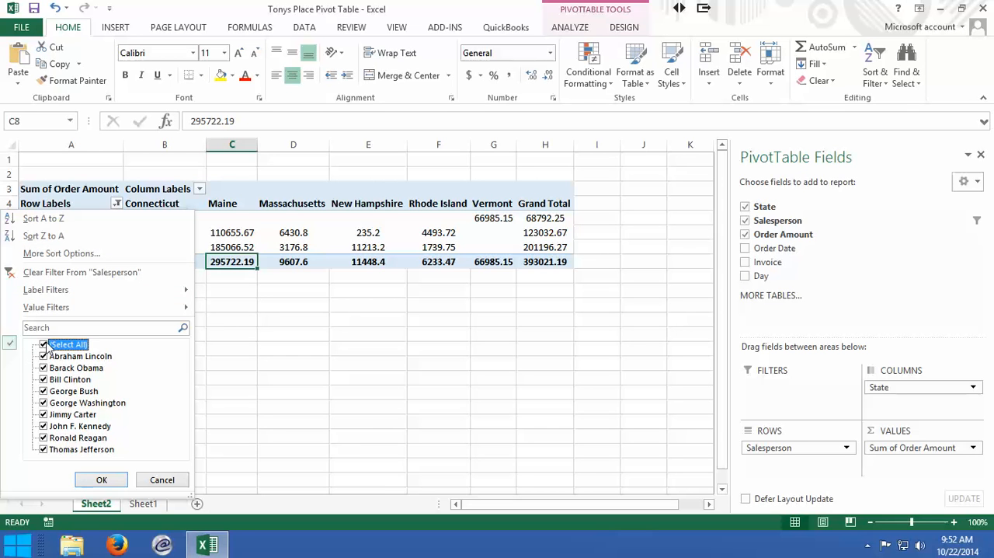
{"action": "left_click", "coordinate": [101, 478]}
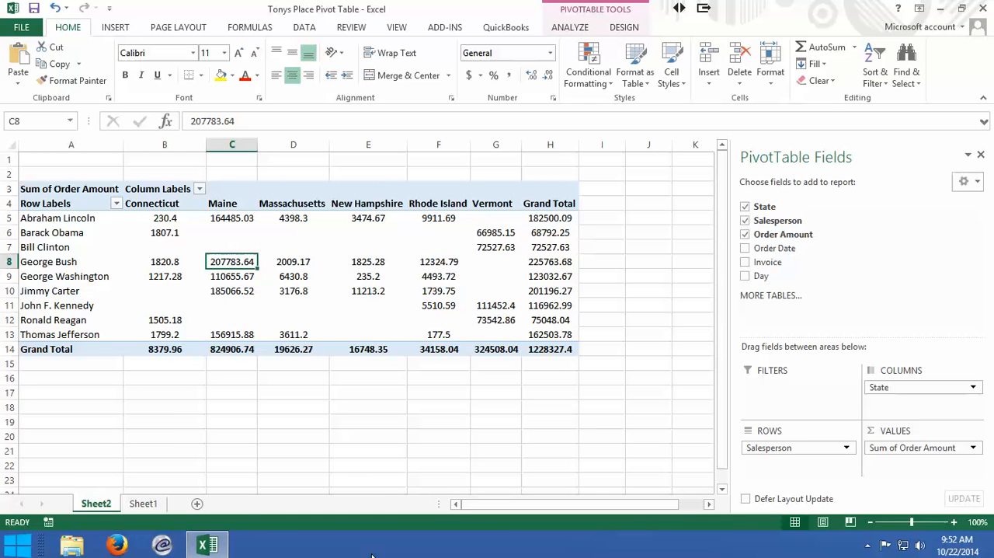
- Filter the pivot table's column labels to exclude Connecticut and Maine
{"action": "left_click", "coordinate": [194, 188]}
{"action": "left_click", "coordinate": [199, 190]}
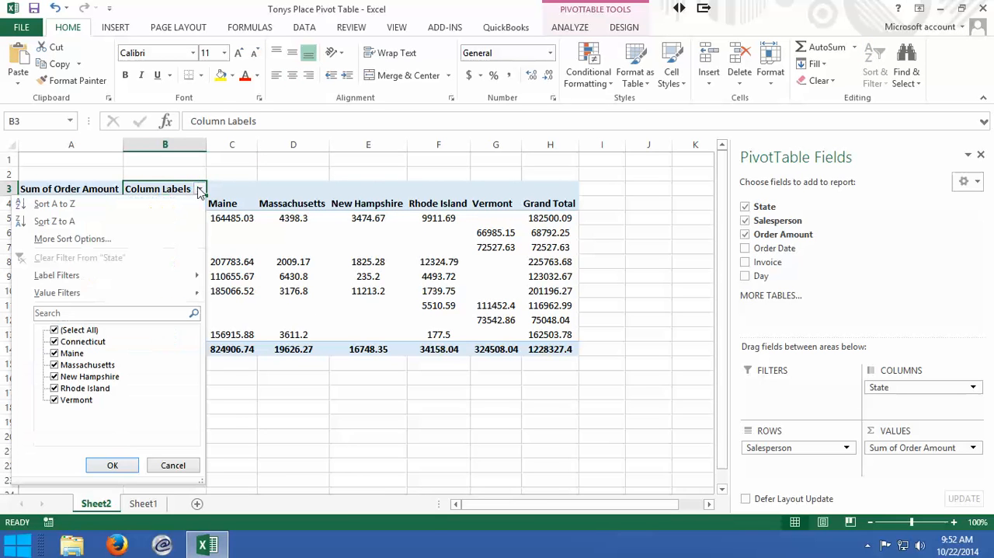
{"action": "left_click", "coordinate": [54, 342]}
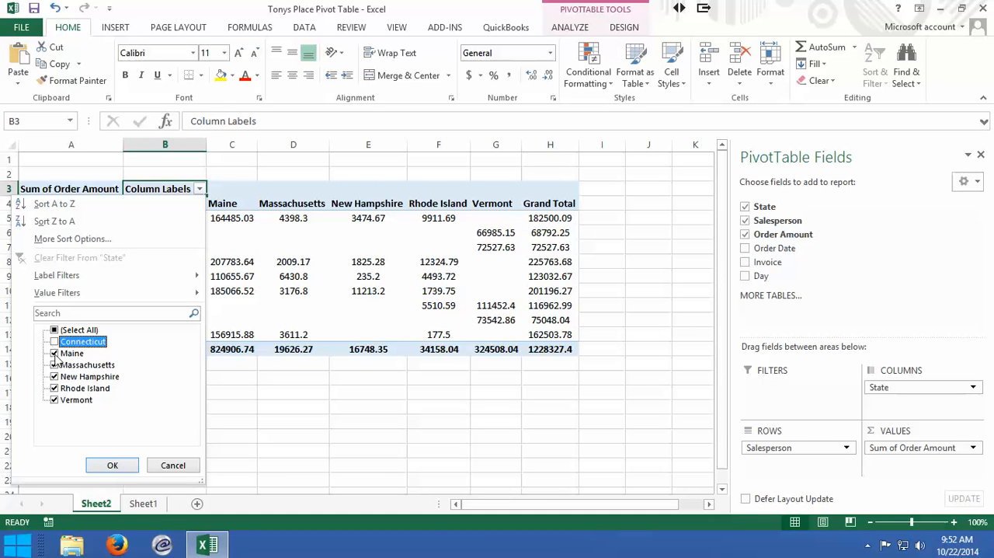
{"action": "left_click", "coordinate": [54, 354]}
{"action": "left_click", "coordinate": [114, 465]}
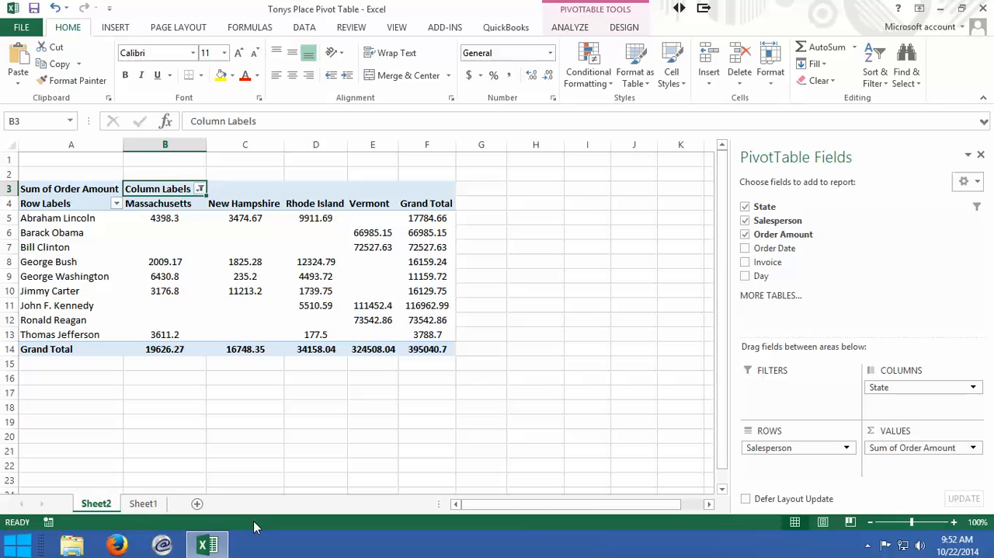
- Remove the Order Amount, Salesperson and State fields from the pivot table
{"action": "left_click", "coordinate": [745, 234]}
{"action": "left_click", "coordinate": [745, 221]}
{"action": "left_click", "coordinate": [745, 207]}
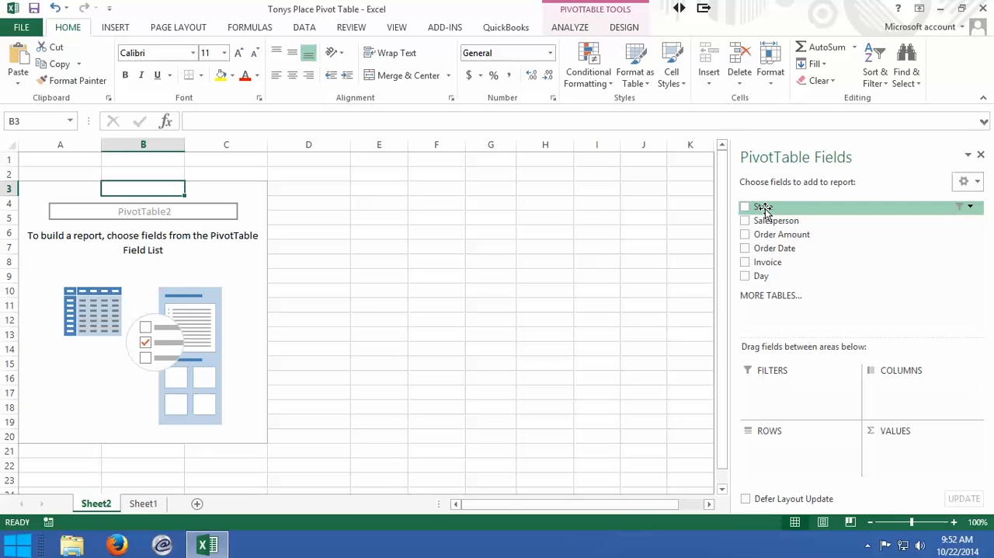
- Add State to the pivot table's rows and include all states in the row labels filter
{"action": "left_click_drag", "start_coordinate": [763, 210], "coordinate": [785, 464]}
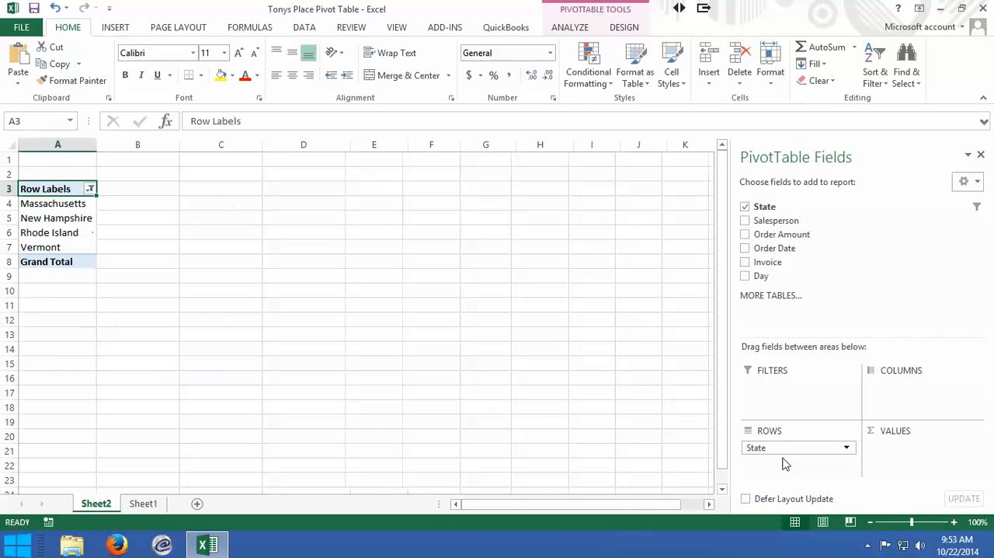
{"action": "left_click", "coordinate": [90, 189]}
{"action": "left_click", "coordinate": [44, 330]}
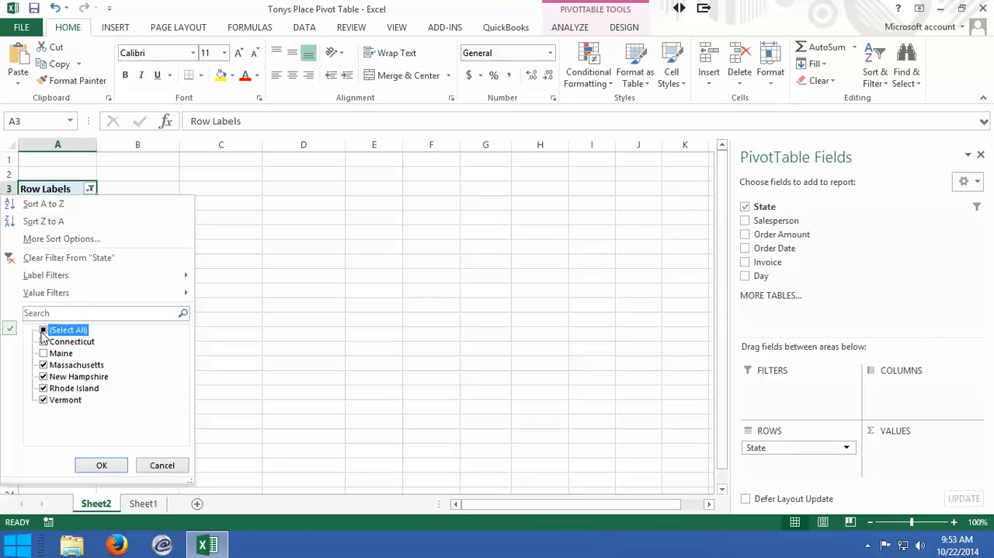
{"action": "left_click", "coordinate": [101, 465]}
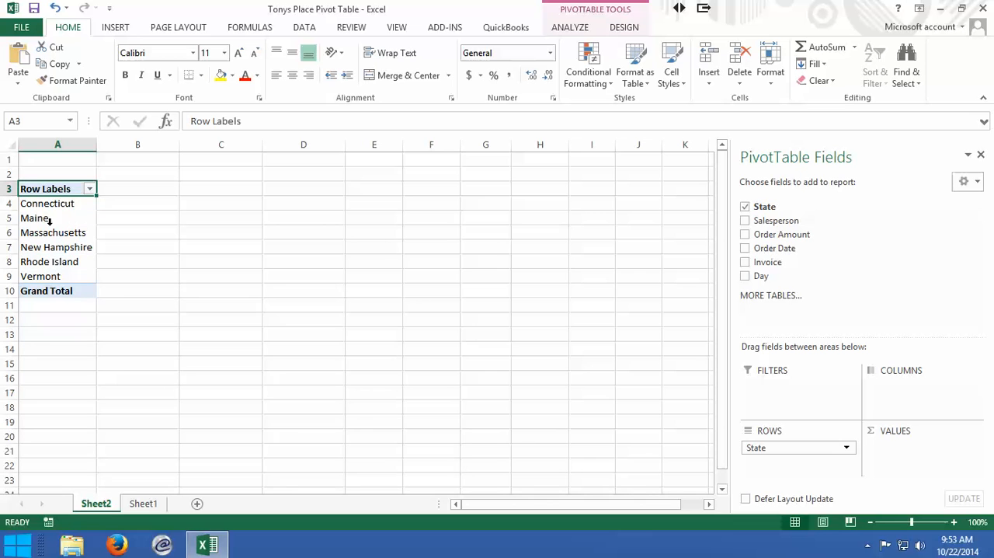
- Add Salesperson as the pivot table's columns and Order Amount as summed values, and narrow the field list to show more columns
{"action": "left_click_drag", "start_coordinate": [776, 221], "coordinate": [909, 396]}
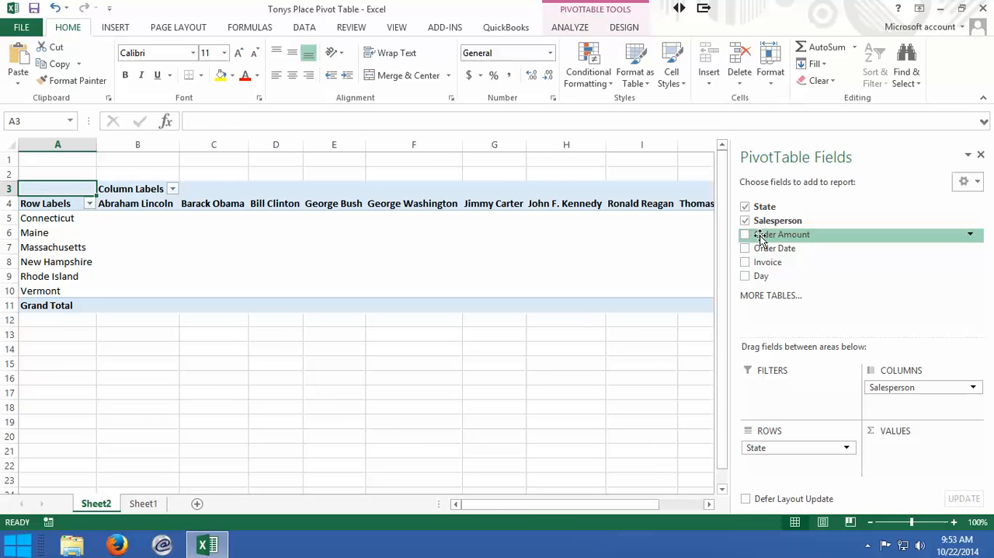
{"action": "left_click_drag", "start_coordinate": [761, 239], "coordinate": [907, 454]}
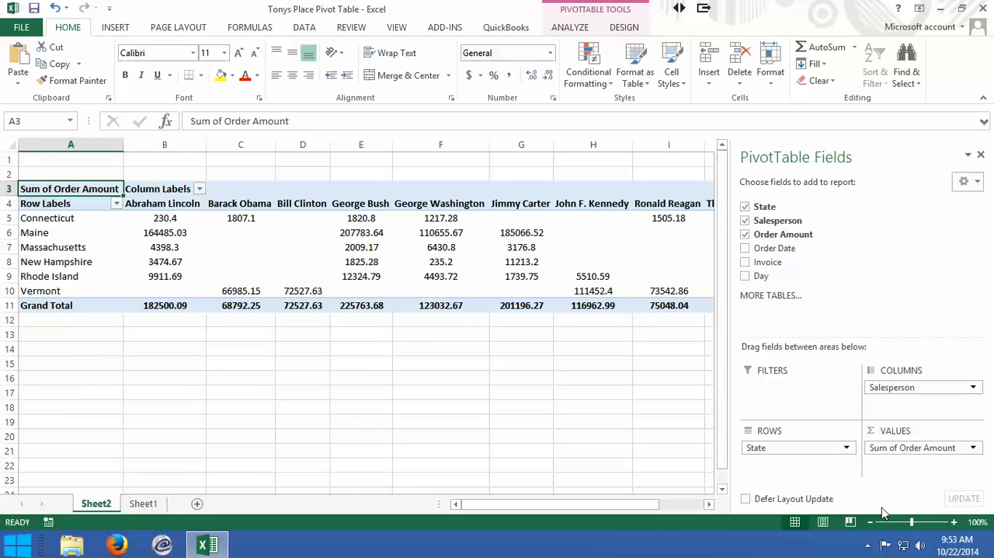
{"action": "left_click_drag", "start_coordinate": [730, 279], "coordinate": [867, 283]}
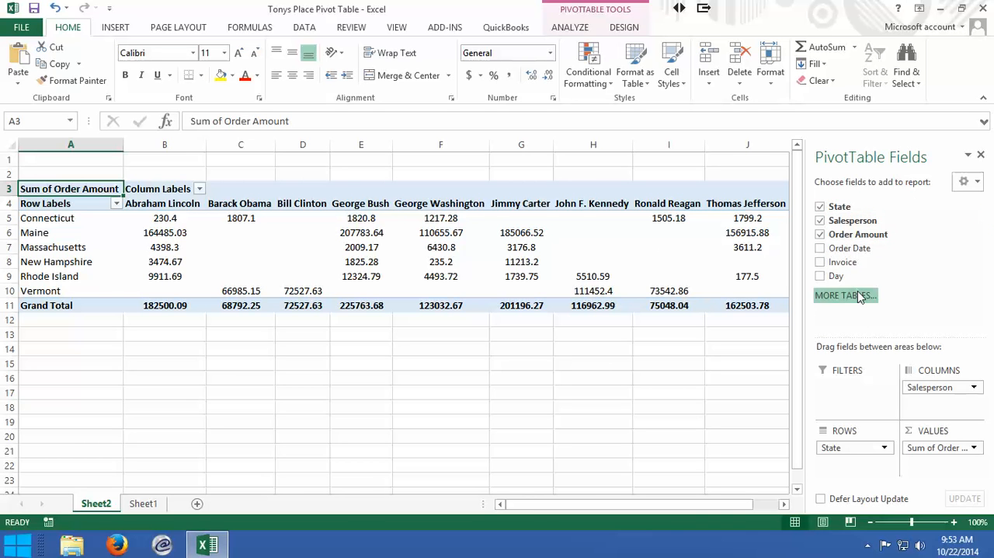
- Replace Order Amount with a count of Order Date in the pivot table's values, and remove Order Date again
{"action": "left_click", "coordinate": [822, 234]}
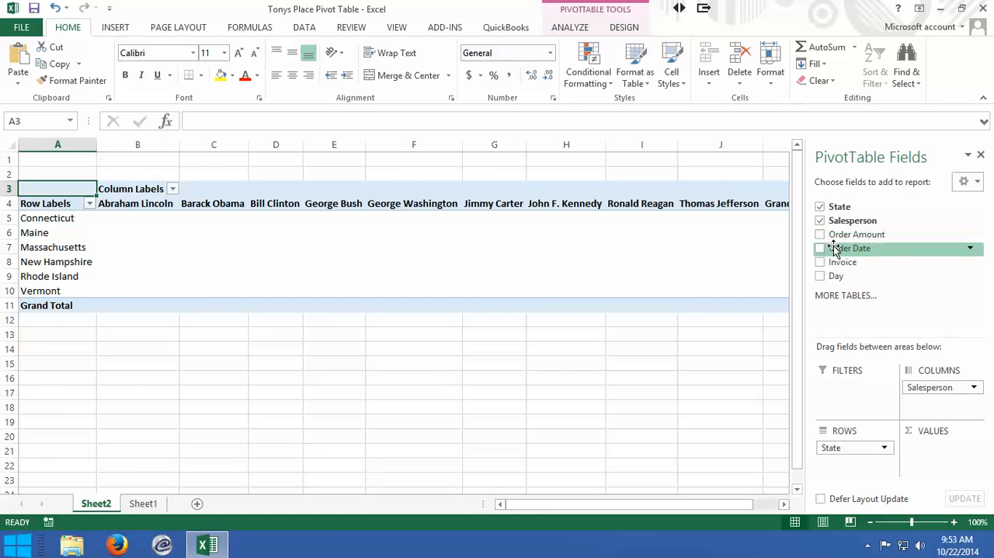
{"action": "left_click_drag", "start_coordinate": [839, 250], "coordinate": [925, 459]}
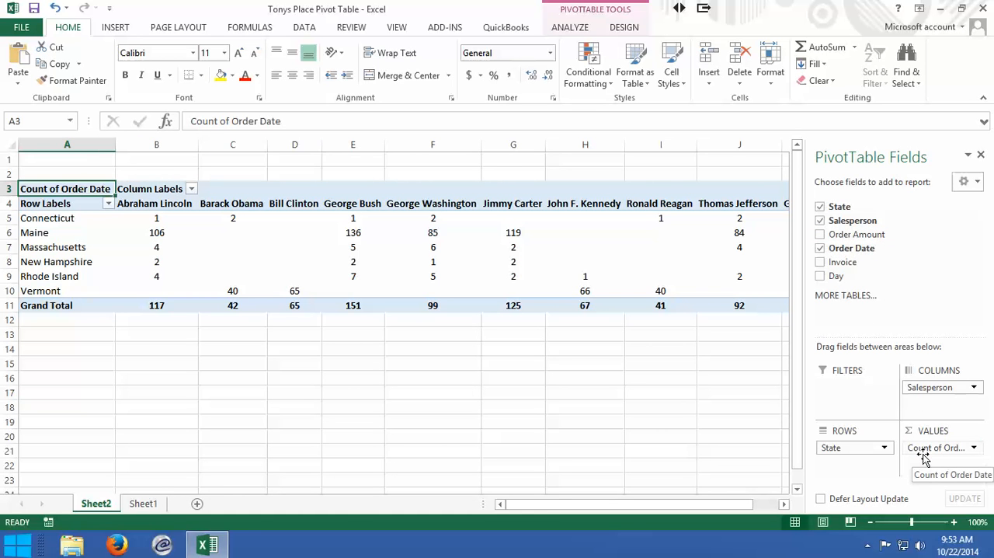
{"action": "left_click", "coordinate": [976, 448]}
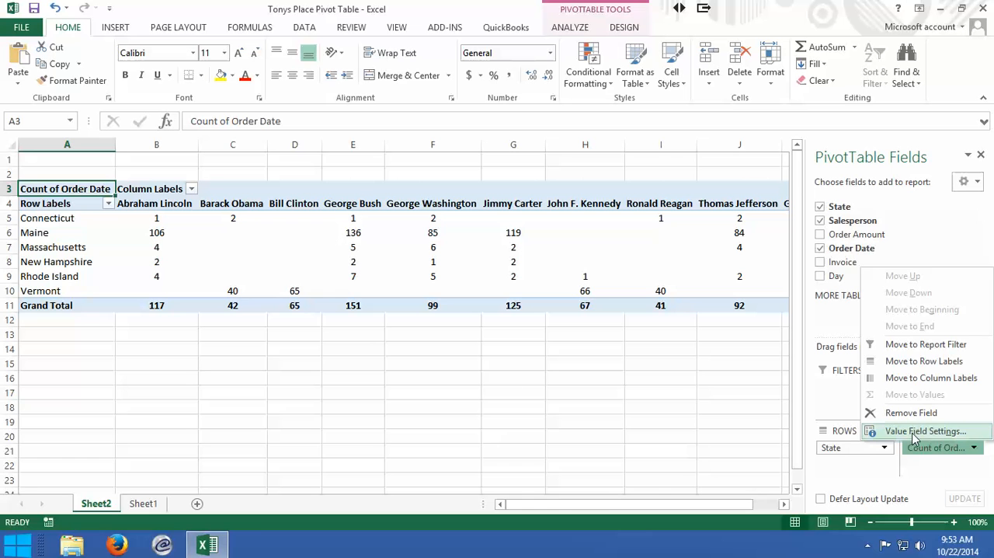
{"action": "left_click", "coordinate": [975, 452]}
{"action": "left_click_drag", "start_coordinate": [949, 451], "coordinate": [902, 245]}
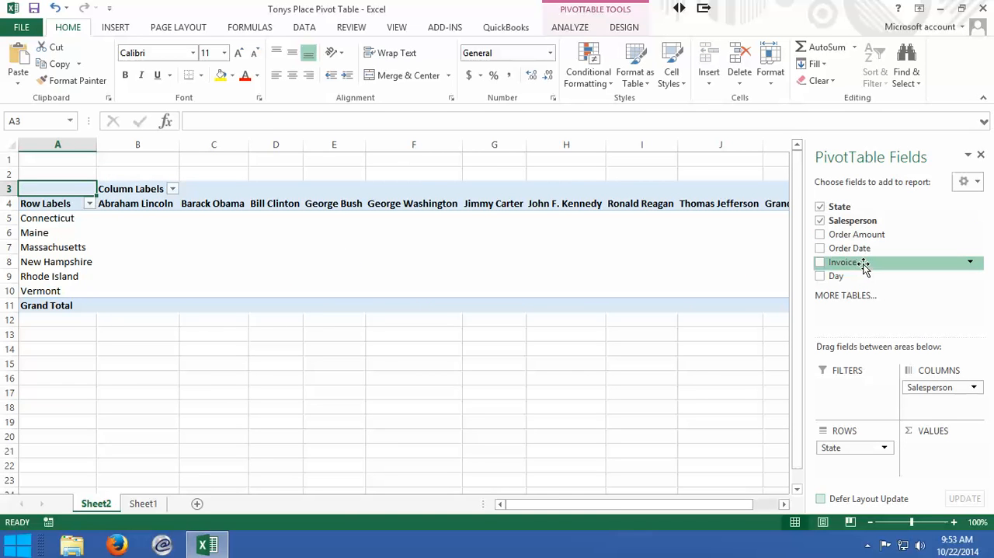
- Try a count of Day as the pivot table's values and remove the field again
{"action": "left_click_drag", "start_coordinate": [839, 276], "coordinate": [938, 453]}
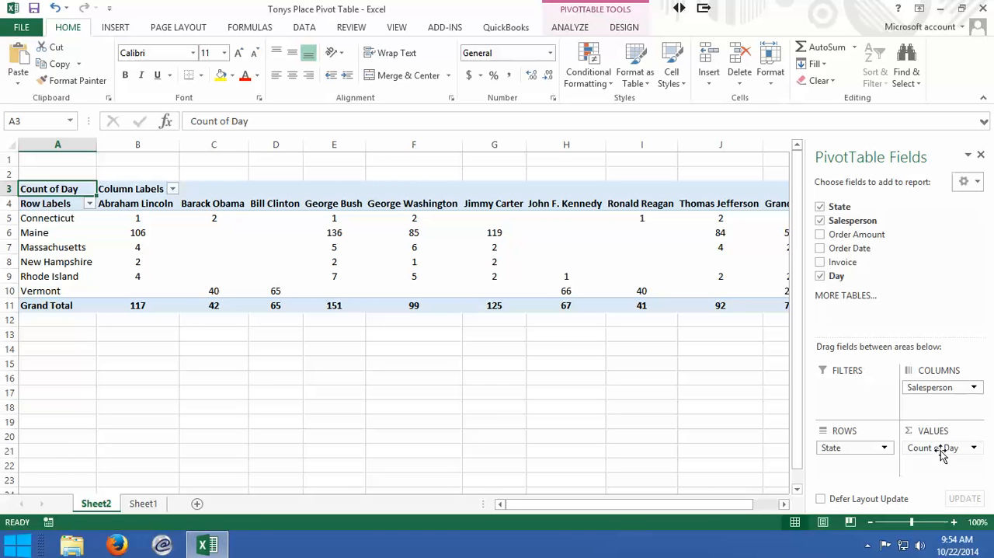
{"action": "left_click_drag", "start_coordinate": [941, 455], "coordinate": [879, 252]}
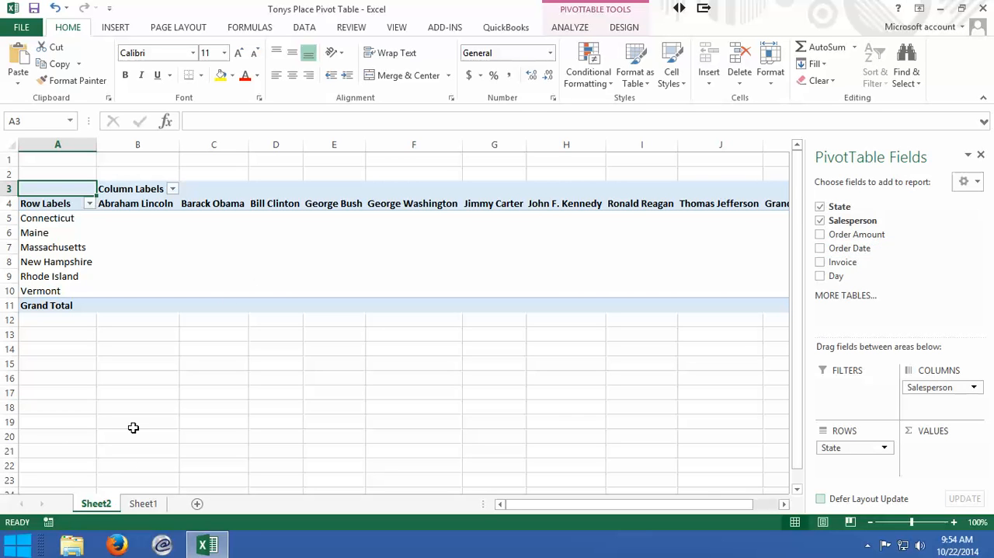
- Display the source sales data on Sheet1
{"action": "left_click", "coordinate": [143, 505]}
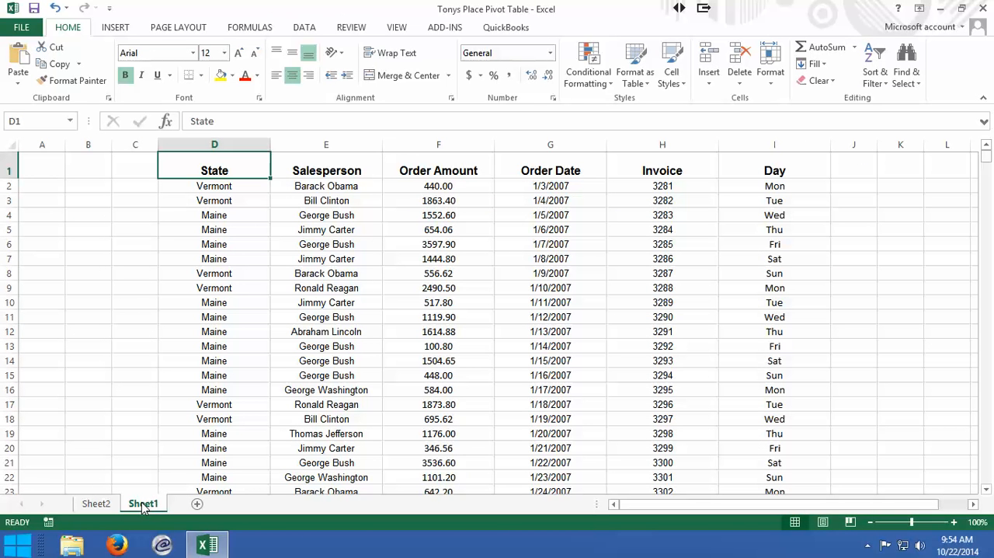